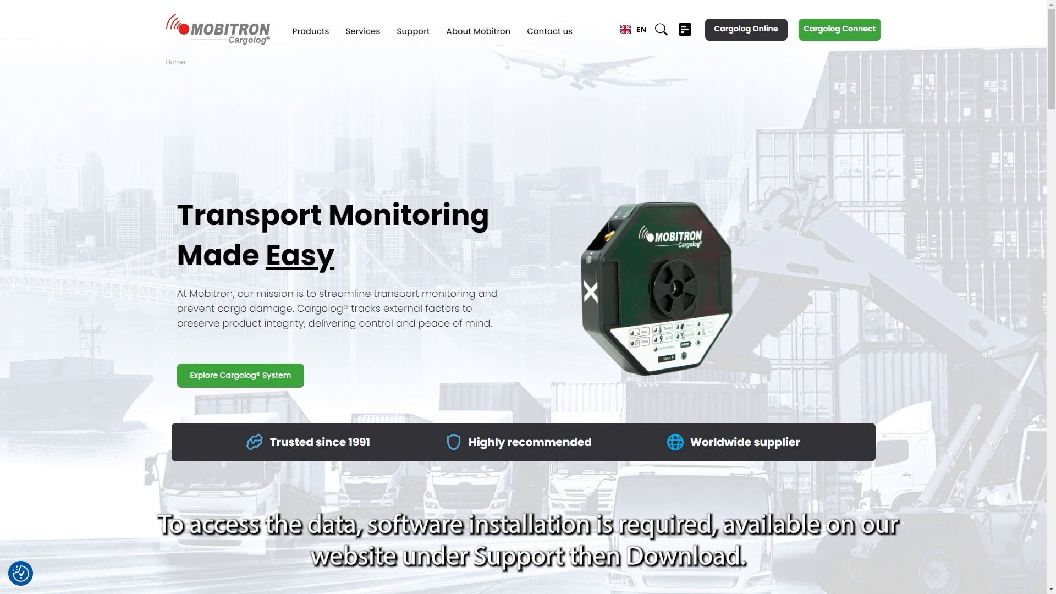
- Choose the Cargolog Connect download under Support, consent to data storage, and submit the registration
mouse_move(417, 36)
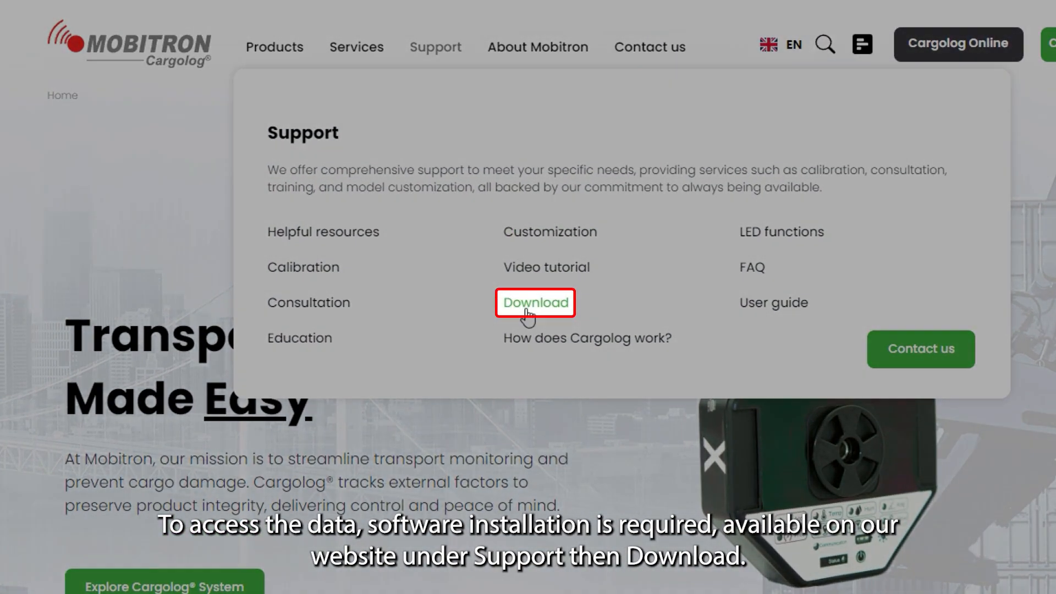
click(527, 309)
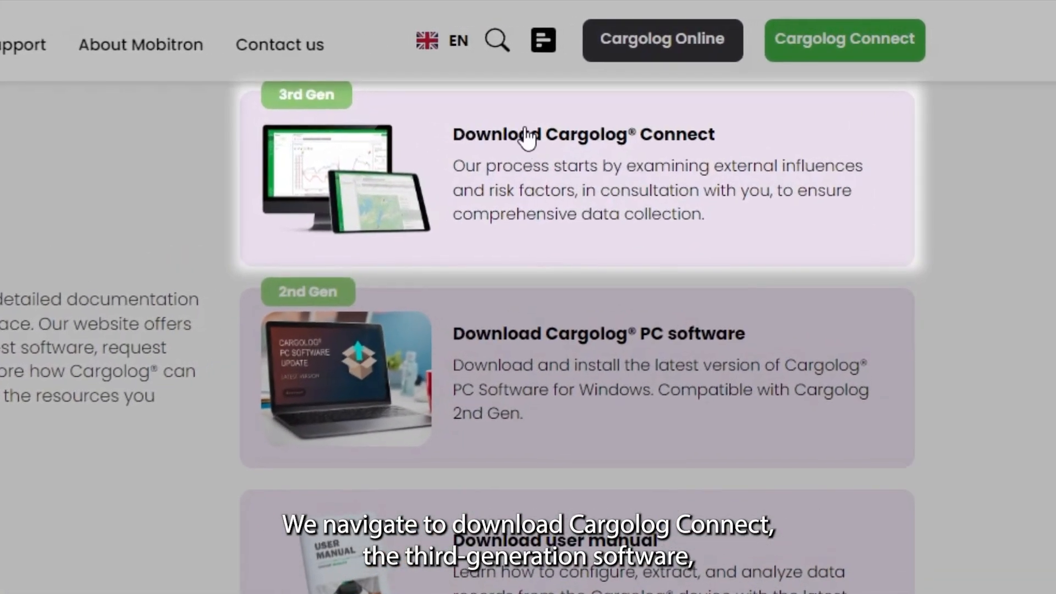
click(526, 138)
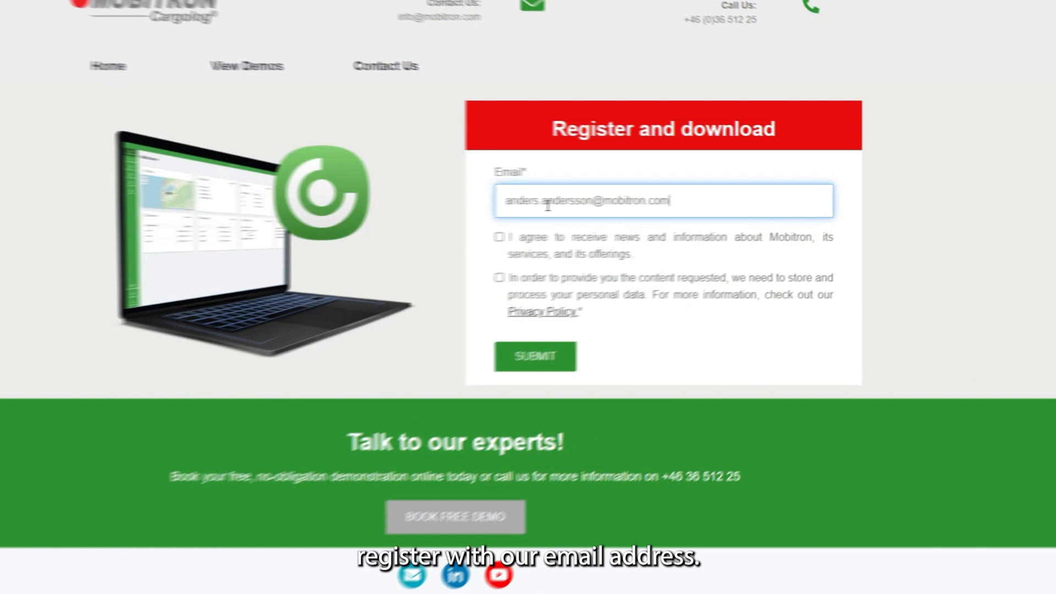
click(498, 279)
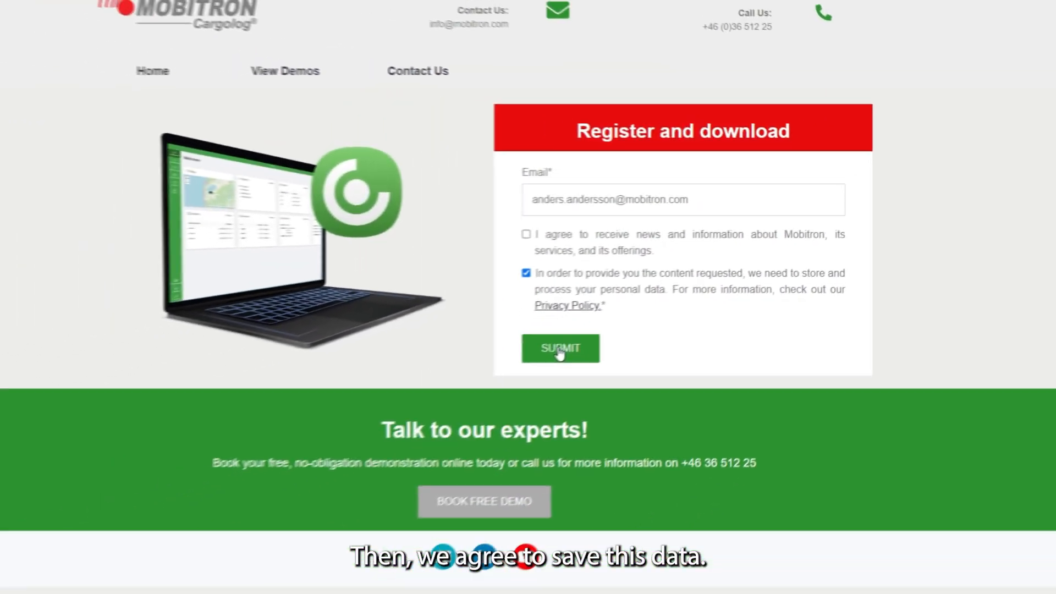
click(377, 410)
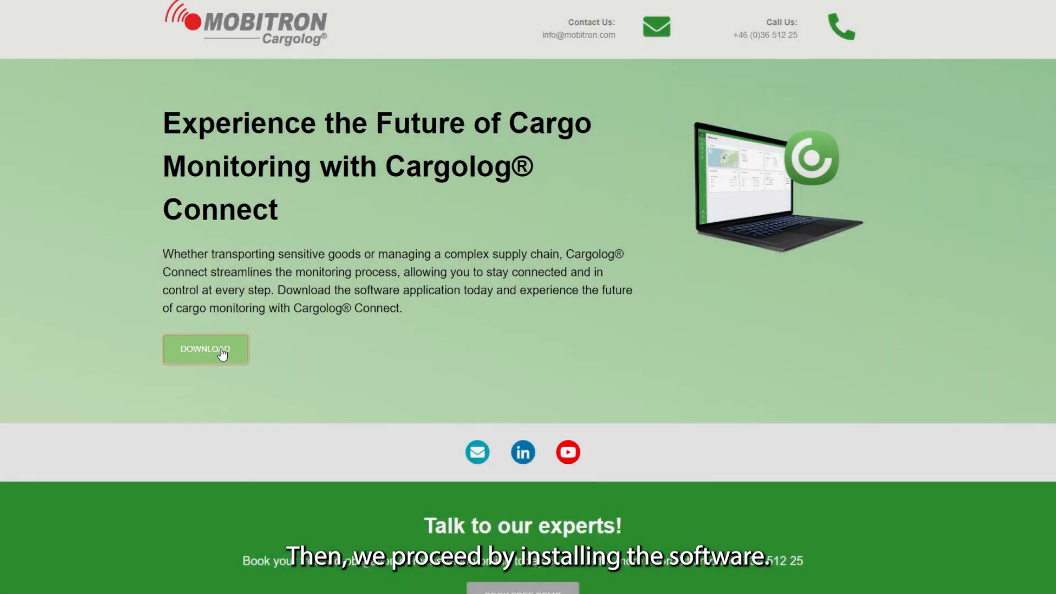
- Download the installer and install Cargolog Connect 1.3.45 for all users in the default folder
click(197, 355)
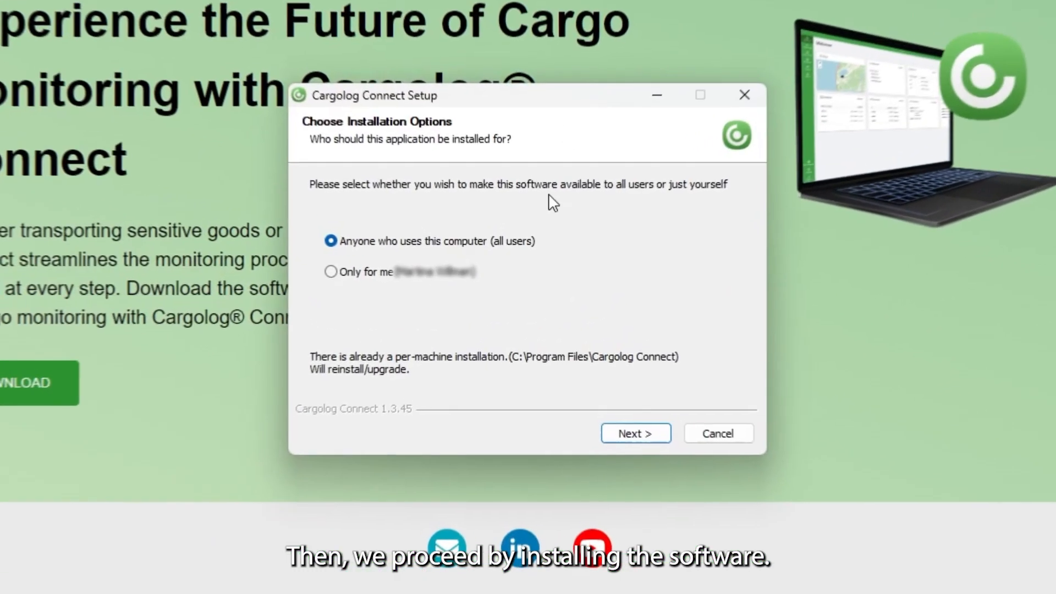
click(641, 442)
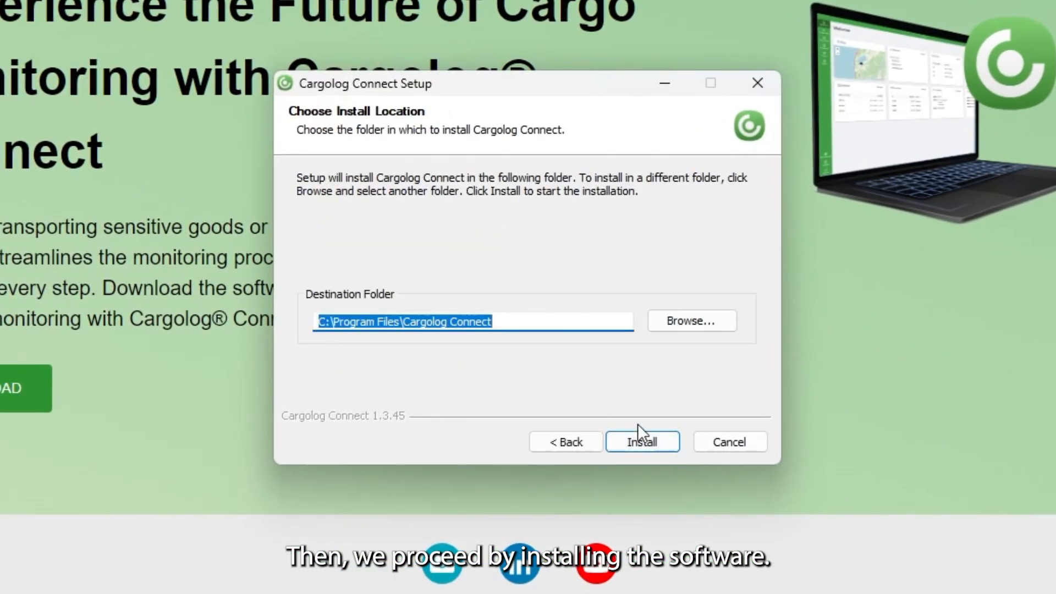
click(648, 441)
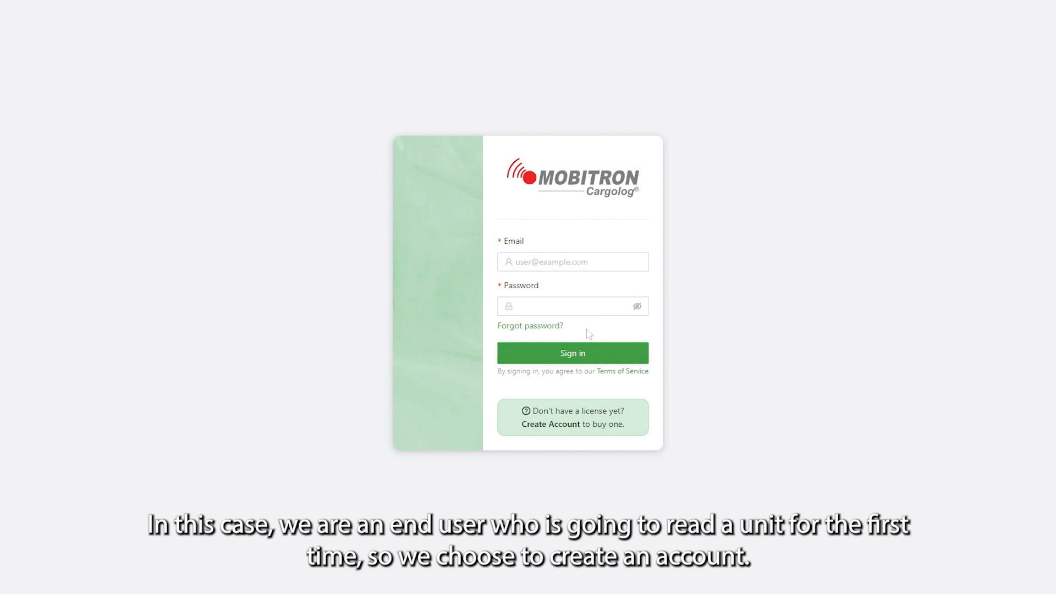
- Create an account with the user's first name, last name and e-mail, plus company details
click(549, 430)
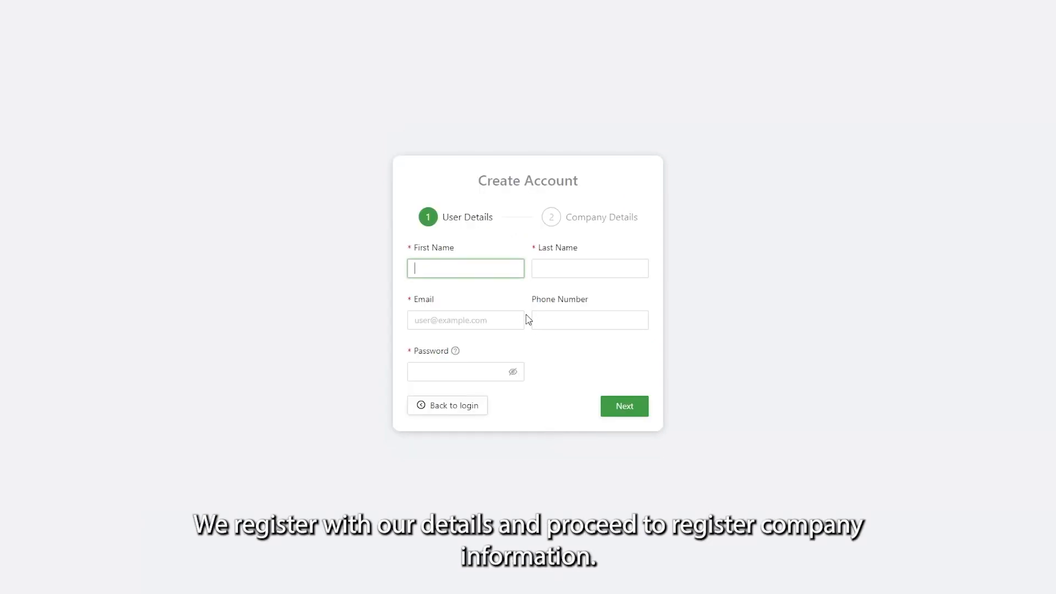
text(Anders)
key(Tab)
text(Andersson)
key(Tab)
text(anders.anderss)
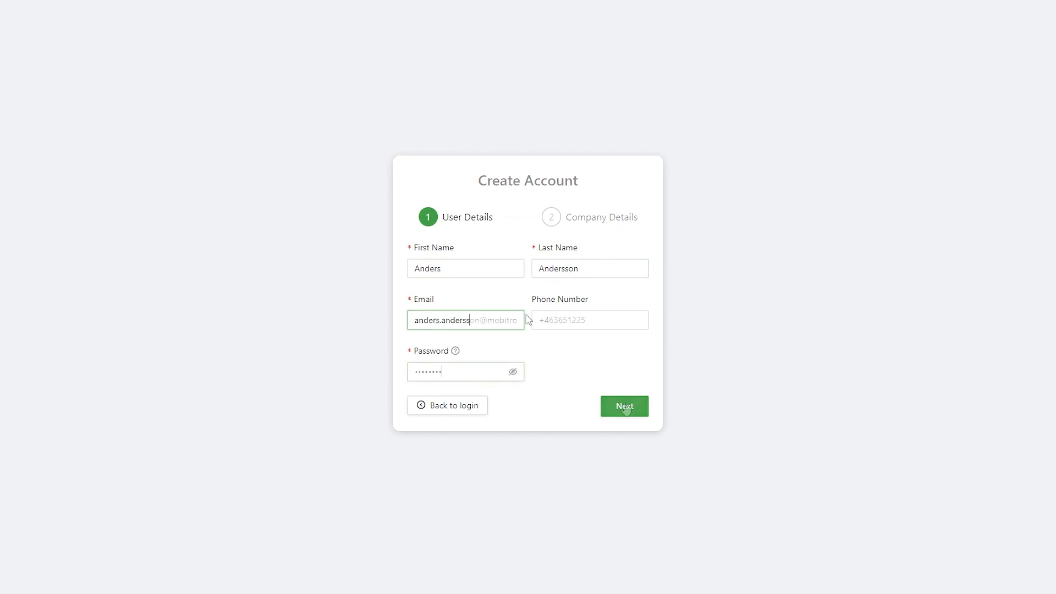
click(627, 410)
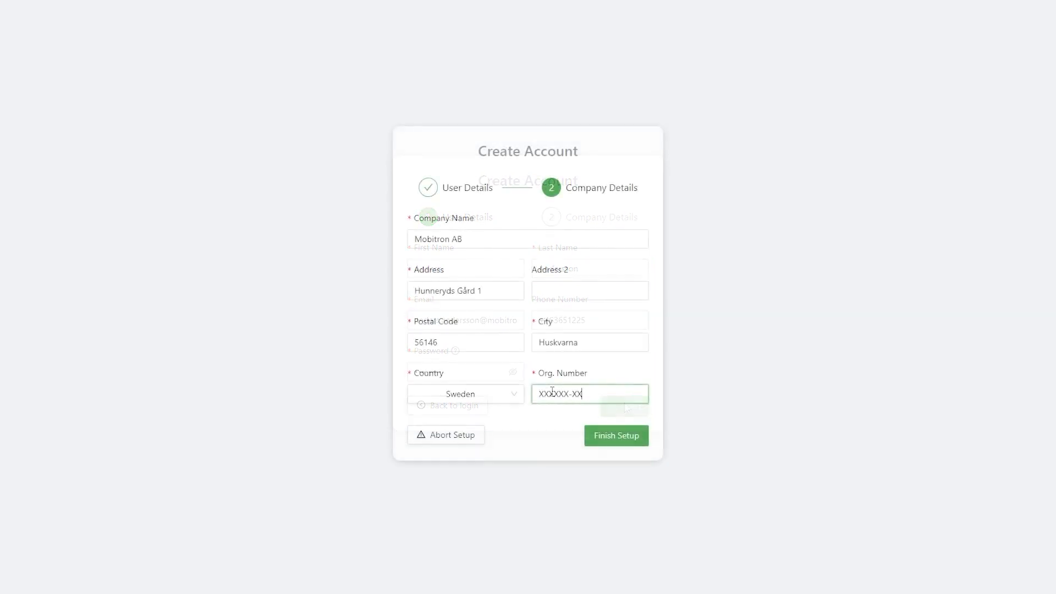
text(XXXXXX-XXXX)
click(619, 438)
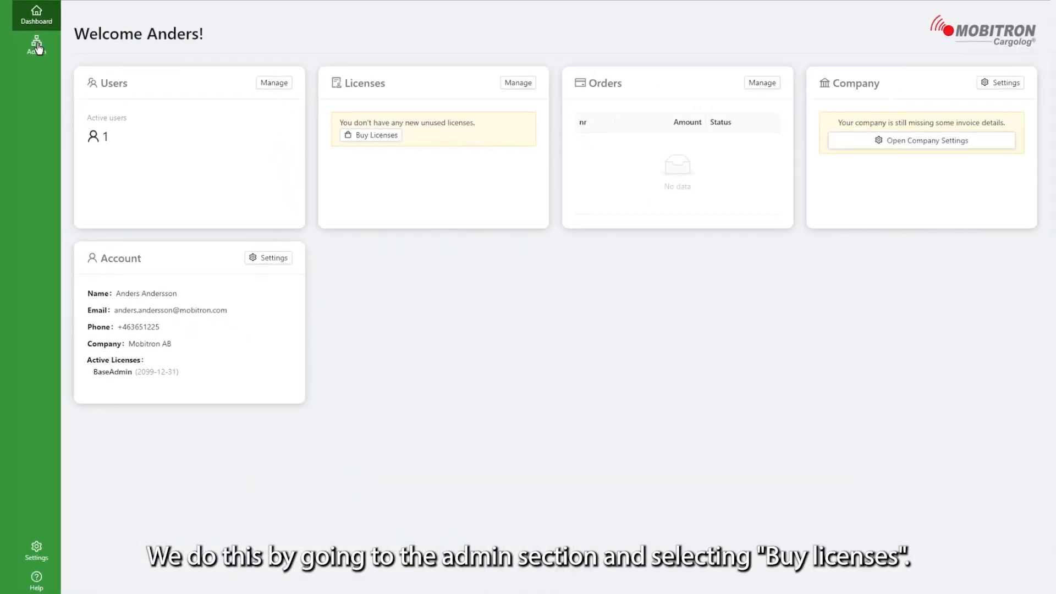
- In the Admin License Store, set the duration to 12 months and add the Free license to the cart
click(80, 85)
click(624, 22)
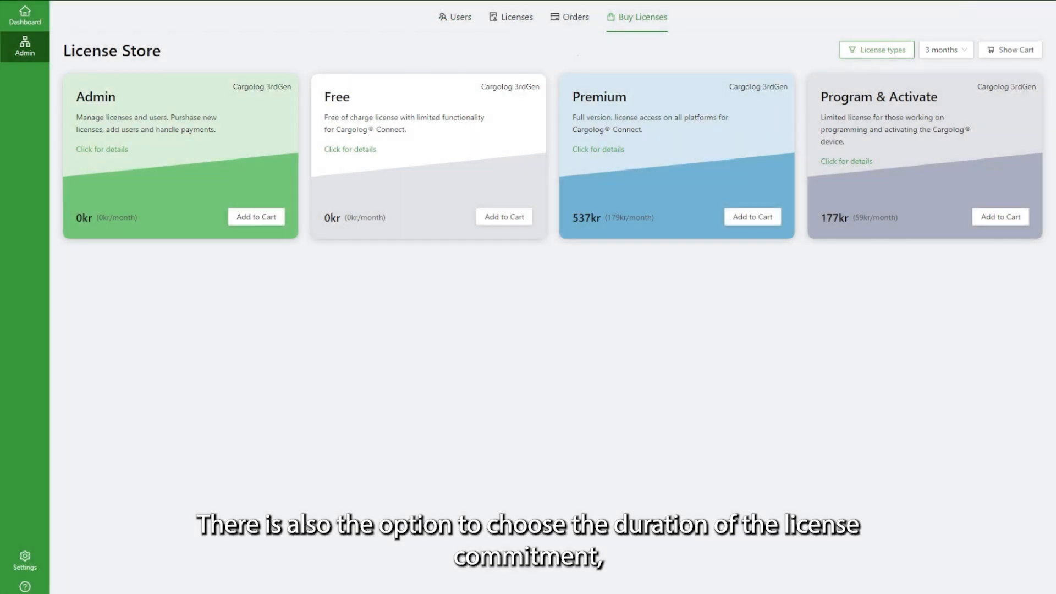
click(947, 50)
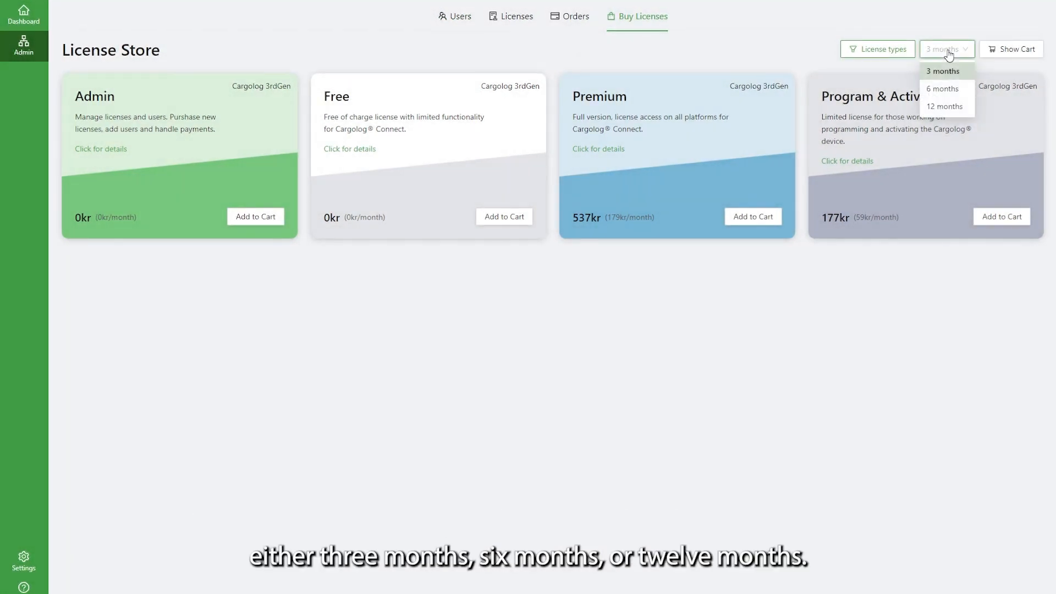
click(945, 106)
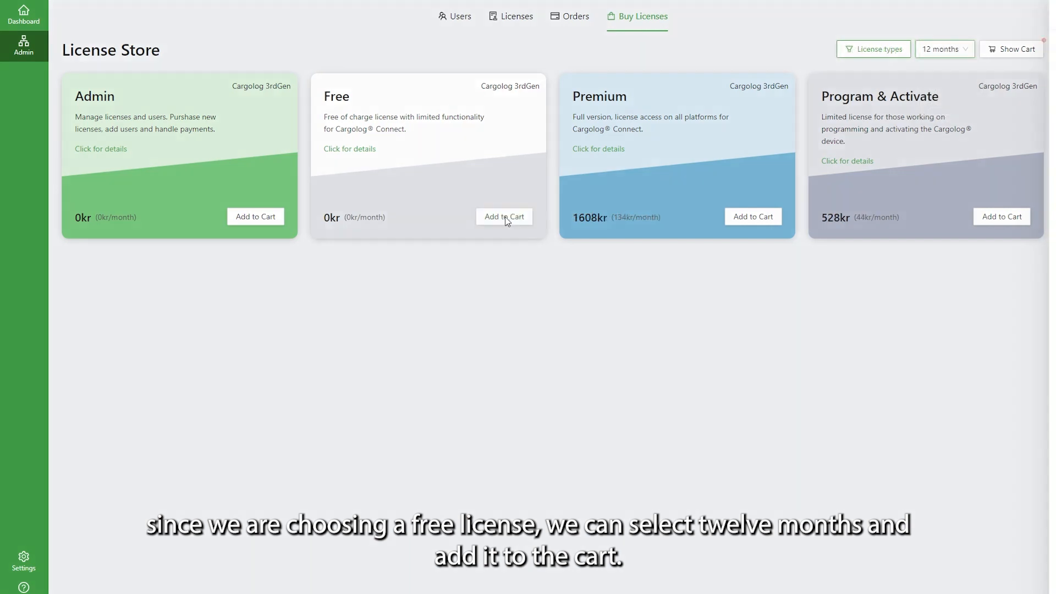
click(504, 217)
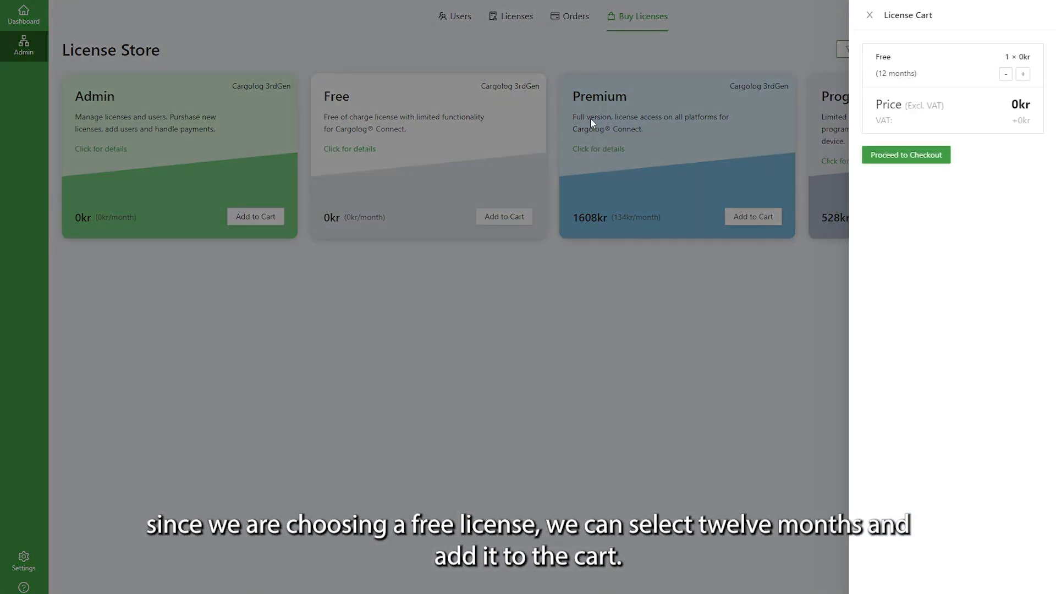
- At checkout, fill in the company's invoice details and save them
click(907, 156)
click(725, 124)
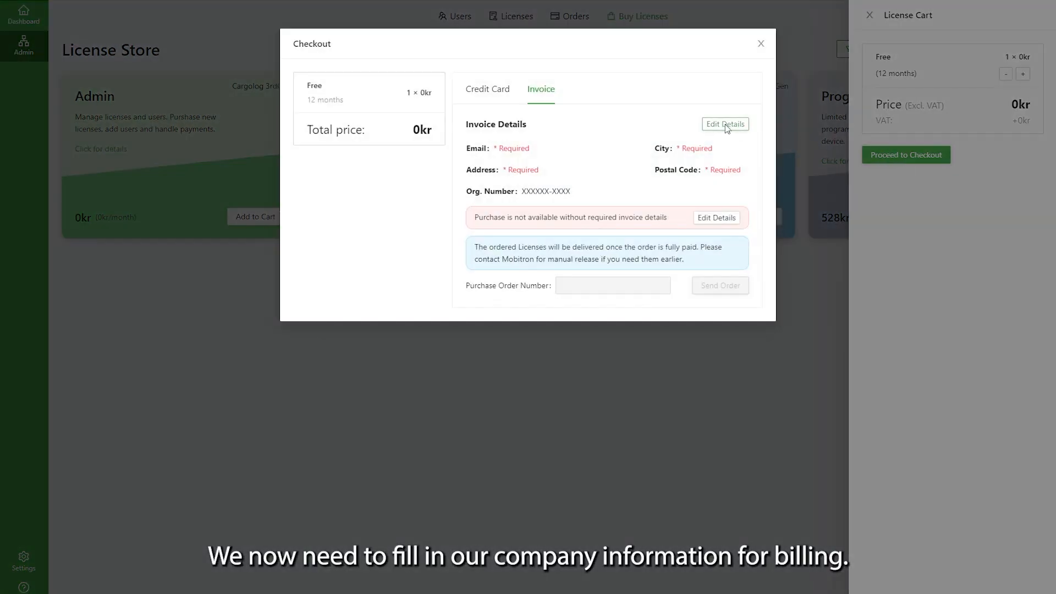
click(460, 93)
text(Huskvarna)
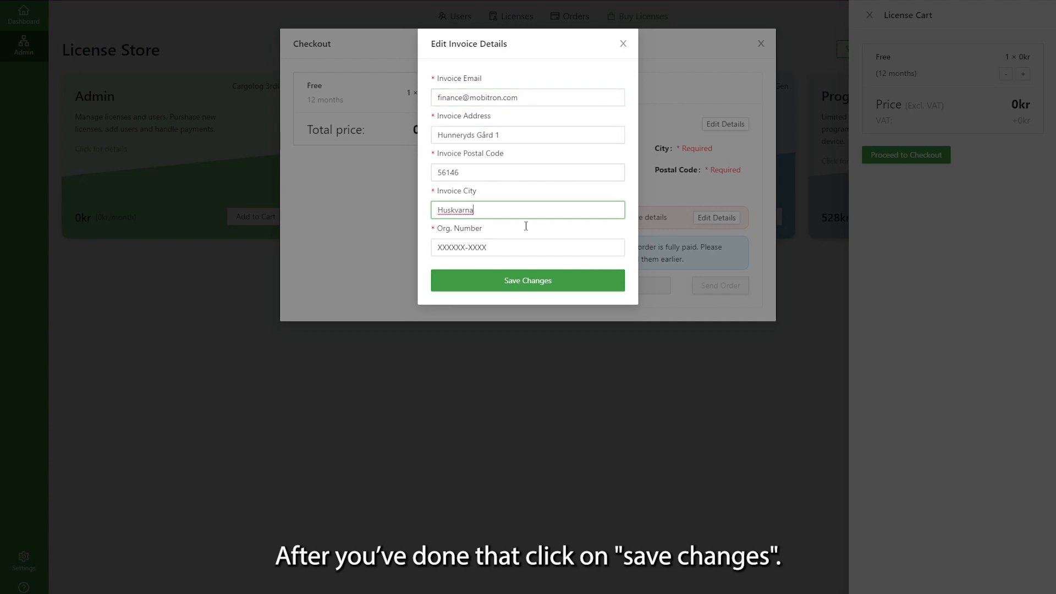
click(526, 281)
- Enter the purchase order number and send the license order
click(583, 256)
text(3696)
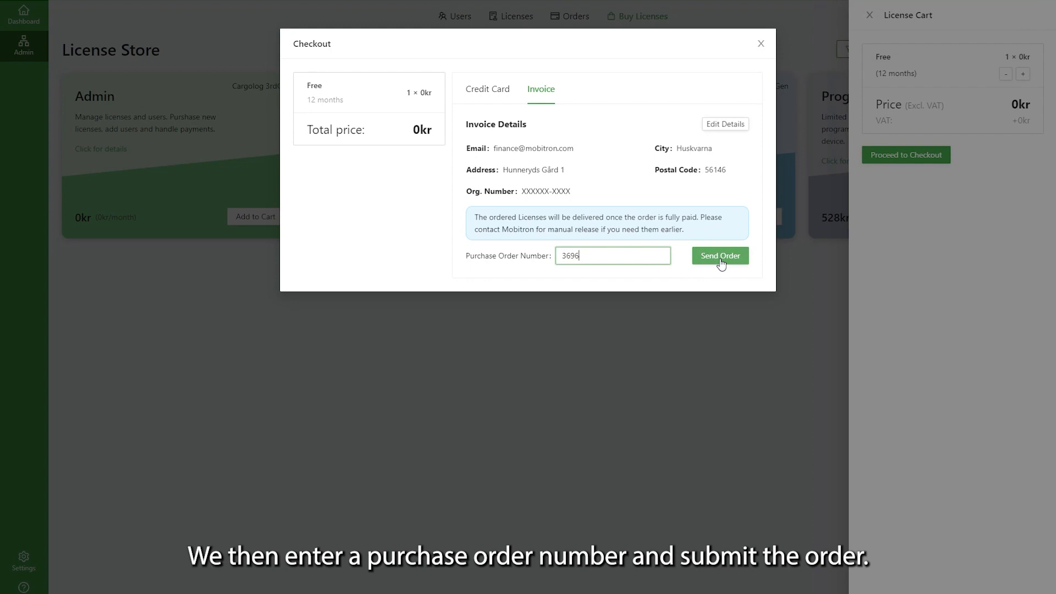
click(721, 262)
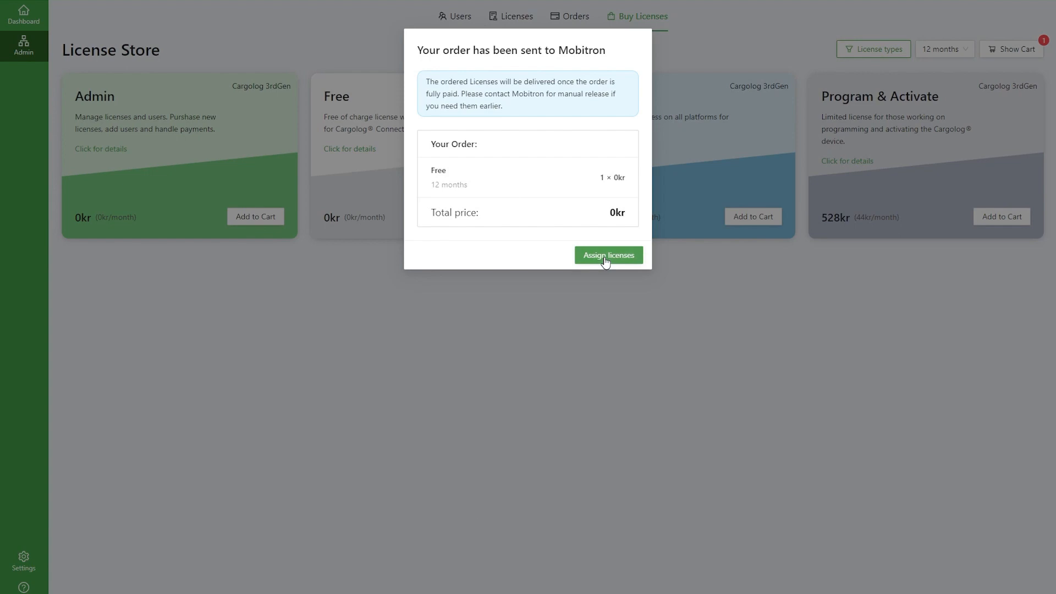
- Assign the Free Cargolog 3rdGen license to the new user
click(606, 256)
click(299, 120)
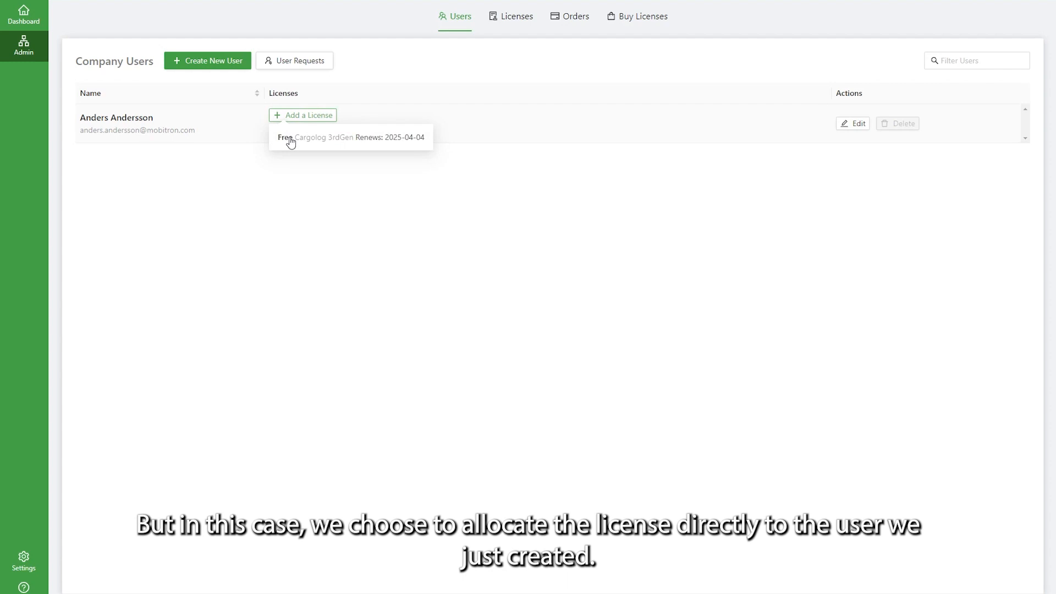
click(290, 142)
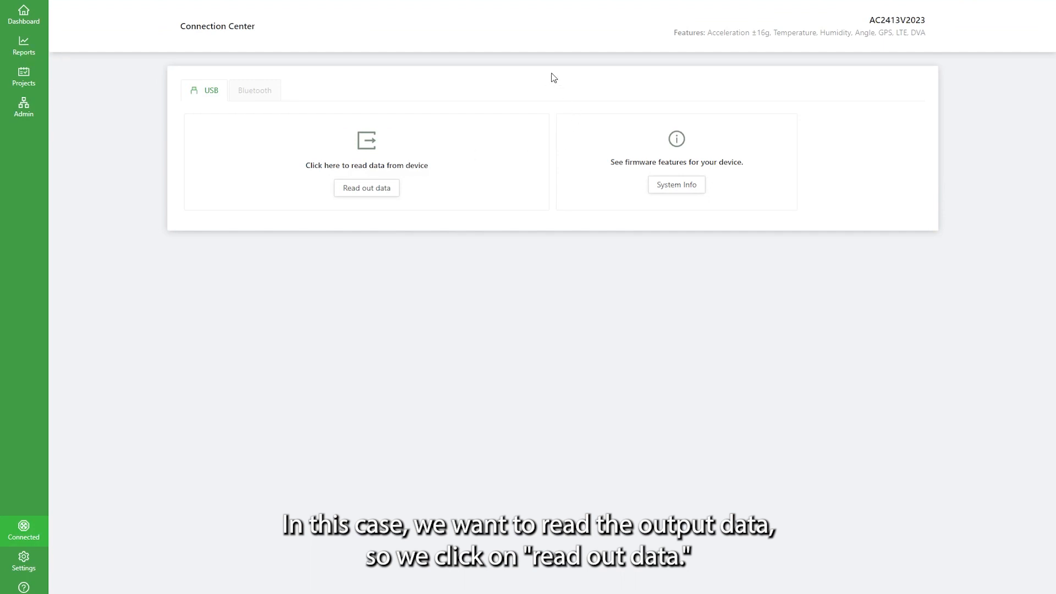
- Read out the device data and save it as V2023_240404 in Downloads
click(364, 195)
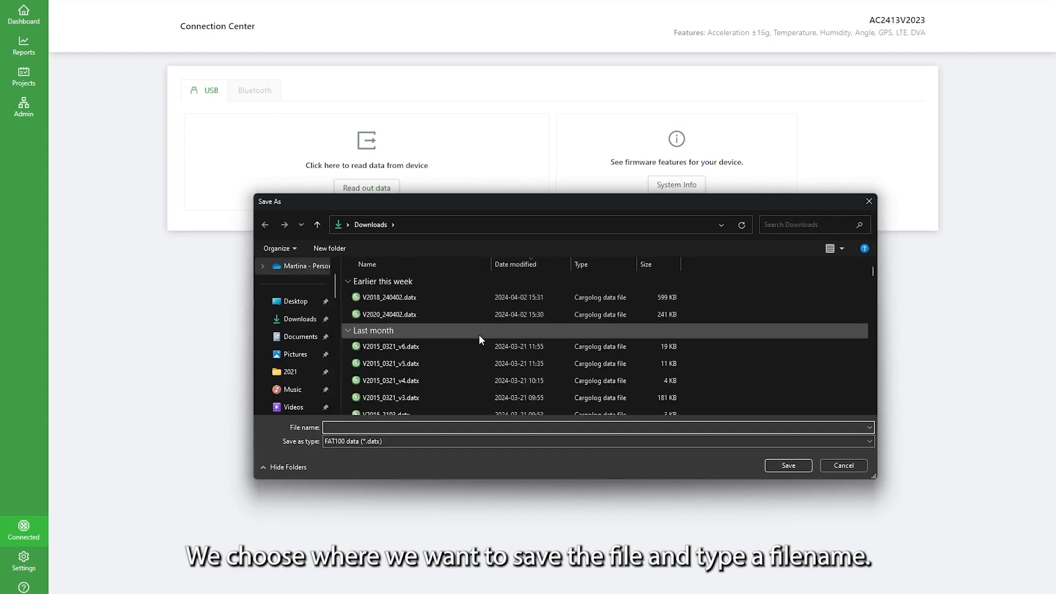
text(V2023_240404)
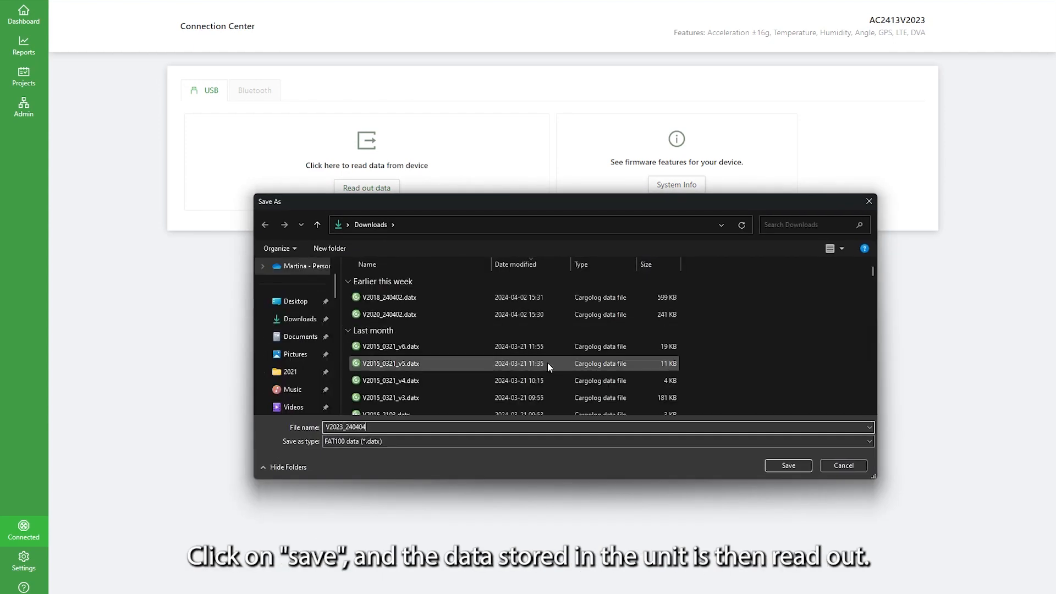
click(789, 465)
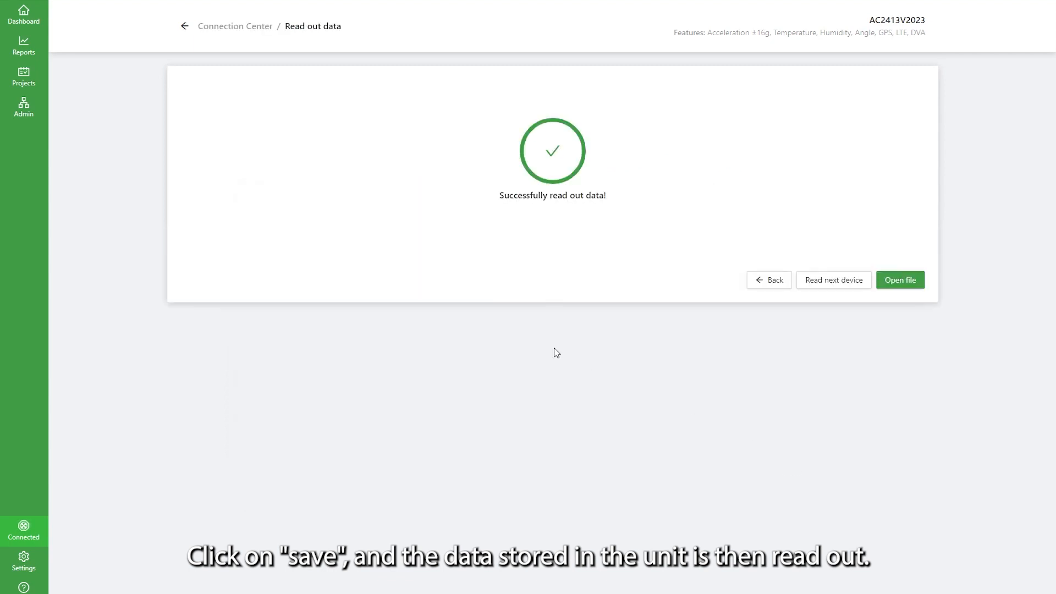
- Open V2023_240404.datx in Reports and upload it to the cloud
click(900, 281)
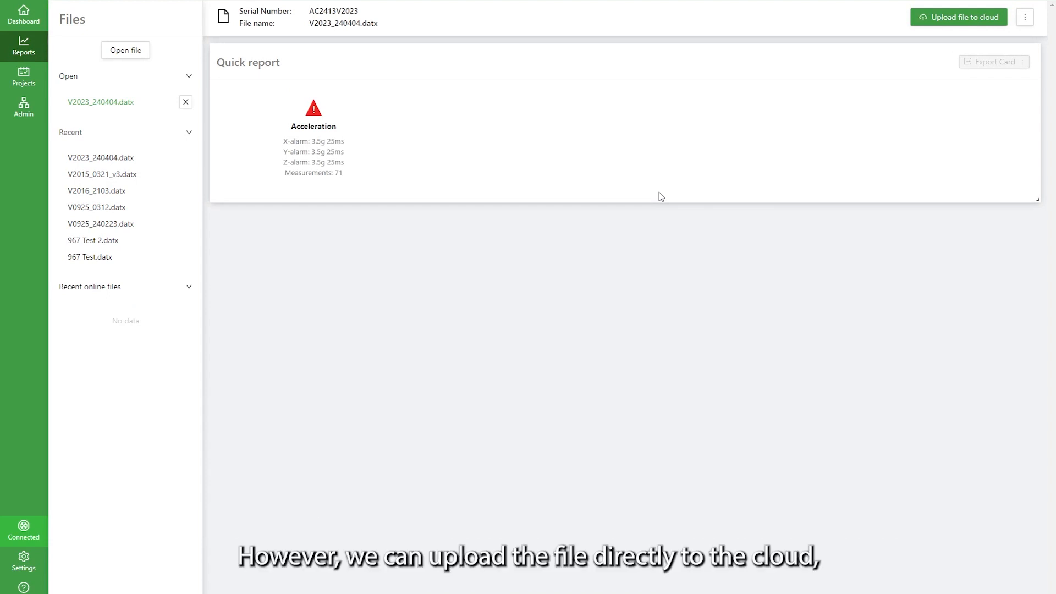
click(934, 25)
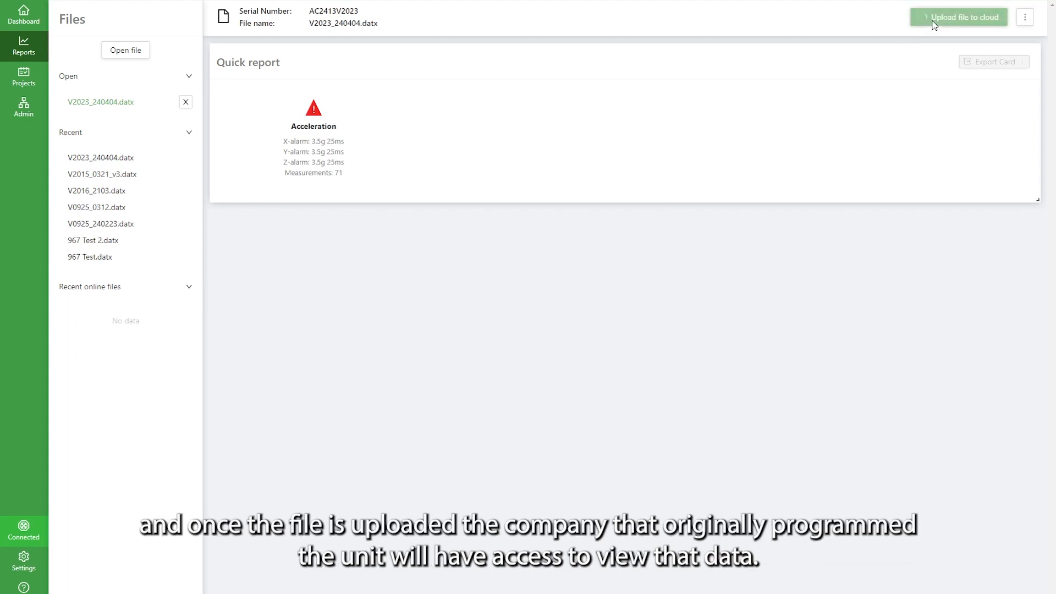